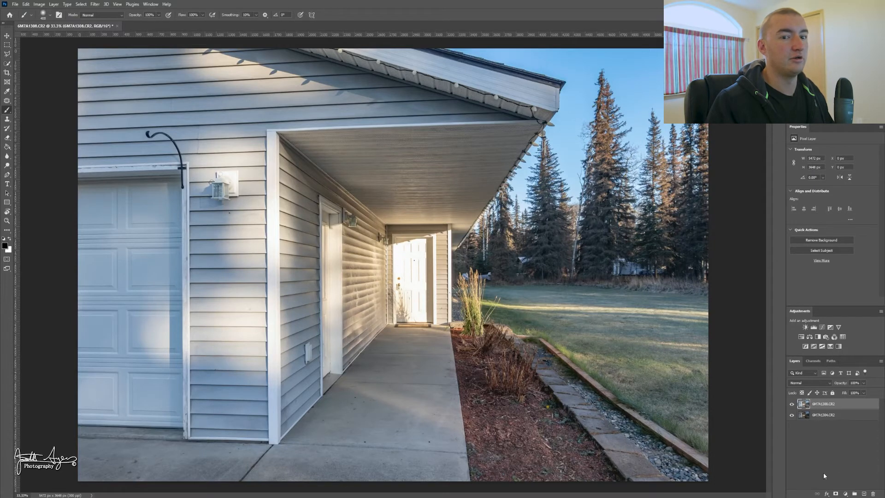
# Add a white layer mask to the brighter top layer and paint the front door black on it at about 50% brush opacity and flow
pyautogui.click(836, 494)
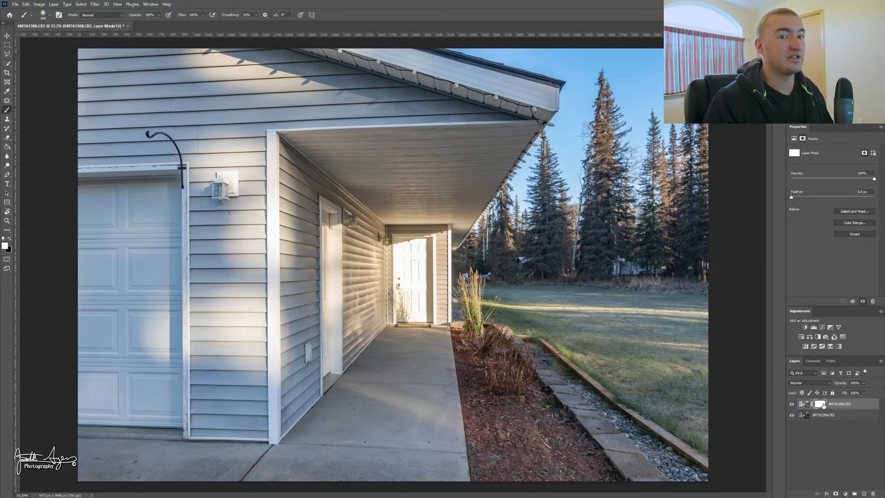
pyautogui.click(805, 404)
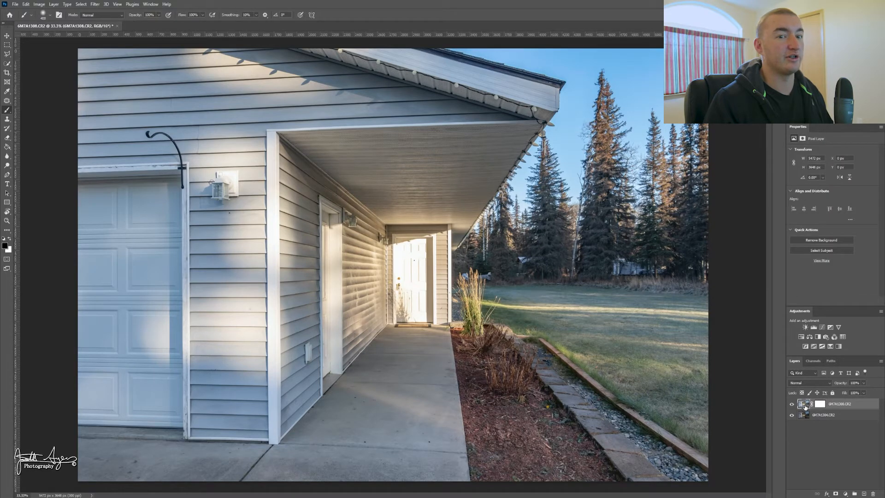
pyautogui.click(820, 406)
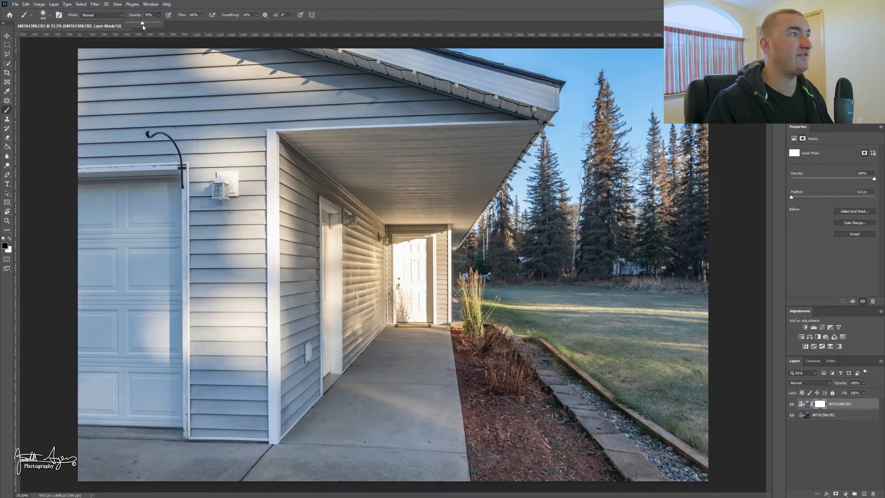
pyautogui.click(203, 15)
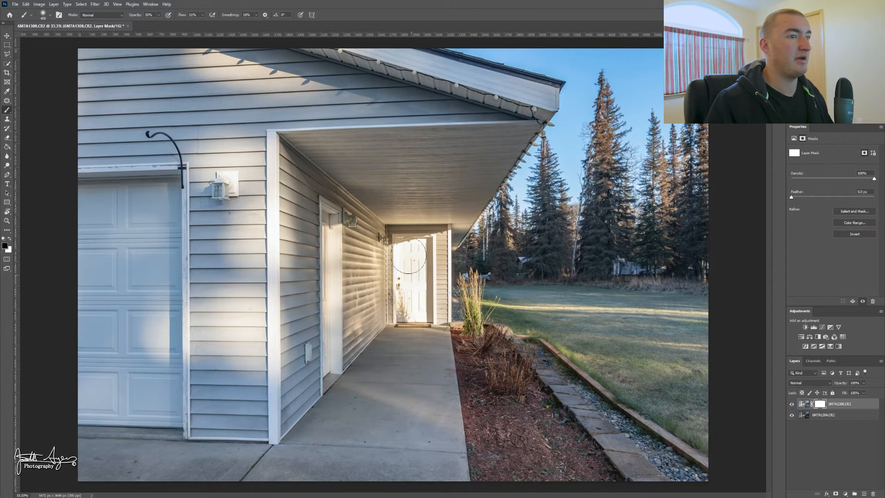
pyautogui.moveTo(409, 262)
pyautogui.mouseDown()
pyautogui.moveTo(392, 277)
pyautogui.moveTo(403, 252)
pyautogui.moveTo(414, 280)
pyautogui.moveTo(403, 238)
pyautogui.moveTo(401, 303)
pyautogui.moveTo(406, 283)
pyautogui.moveTo(415, 305)
pyautogui.moveTo(428, 297)
pyautogui.moveTo(414, 264)
pyautogui.mouseUp()
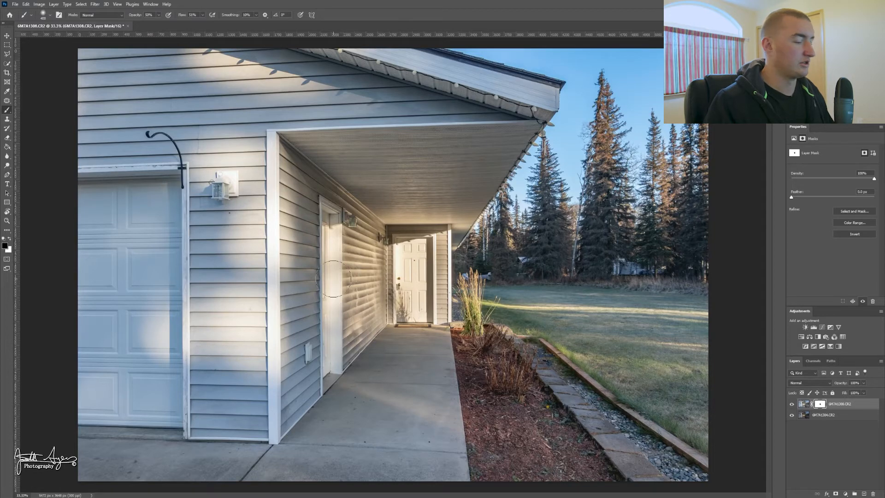
# Paint black on the mask over the side door along the walkway wall, adjusting the brush size
pyautogui.press(']')
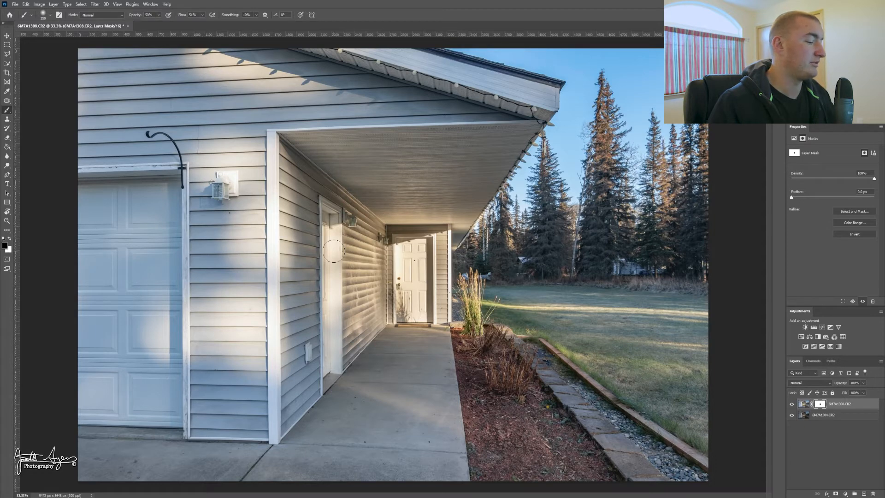
pyautogui.moveTo(333, 252)
pyautogui.mouseDown()
pyautogui.moveTo(333, 242)
pyautogui.moveTo(334, 365)
pyautogui.mouseUp()
pyautogui.press(']')
pyautogui.press(']')
pyautogui.press(']')
pyautogui.press(']')
pyautogui.press(']')
pyautogui.press(']')
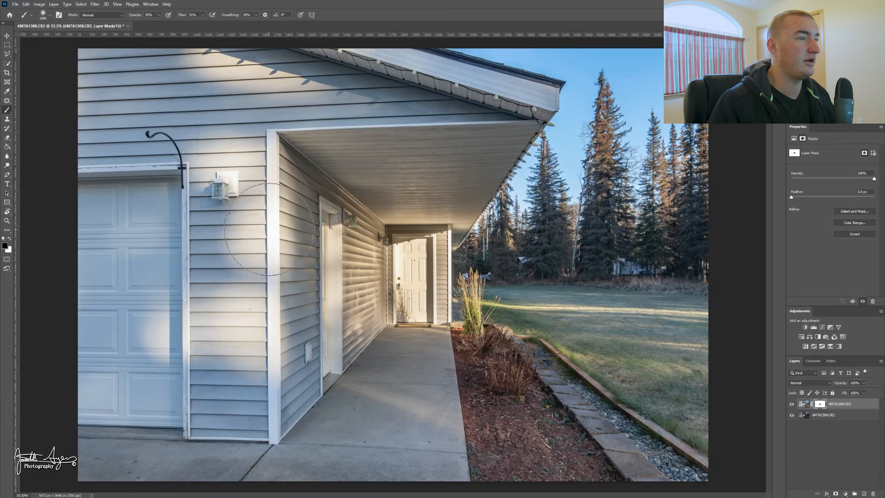
pyautogui.press('[')
pyautogui.press('[')
pyautogui.press('[')
pyautogui.press('[')
pyautogui.press('[')
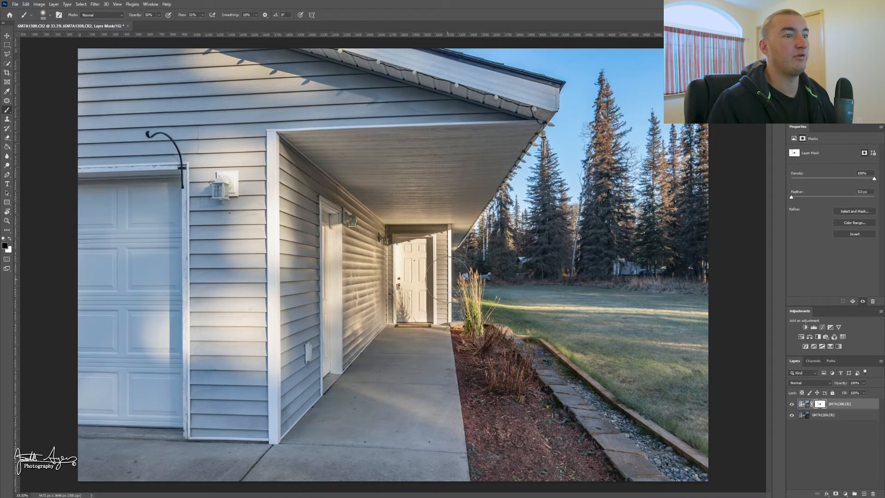
# Compare the blended exposures by temporarily disabling the layer mask and temporarily hiding the top layer
pyautogui.rightClick(823, 406)
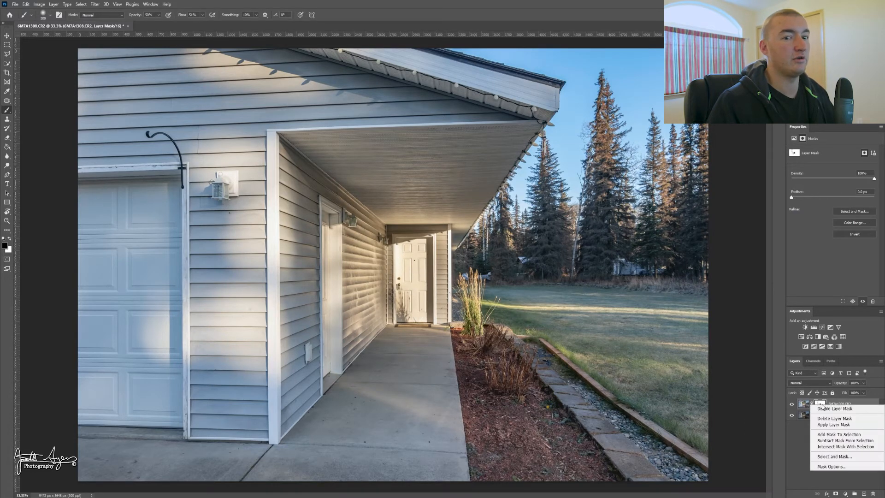
pyautogui.click(835, 408)
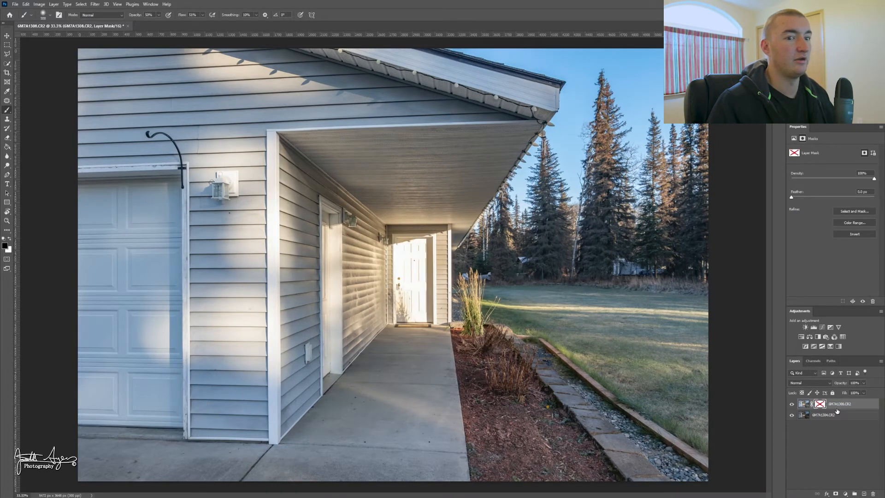
pyautogui.rightClick(820, 407)
pyautogui.click(830, 410)
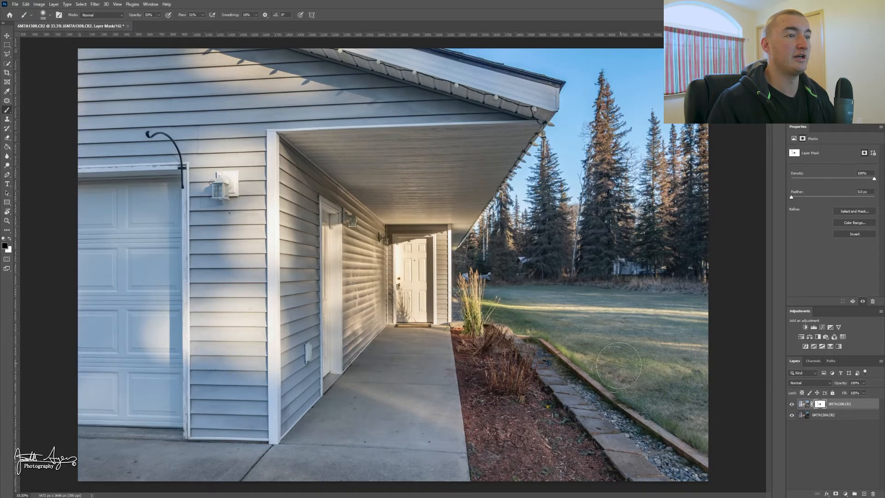
pyautogui.click(791, 404)
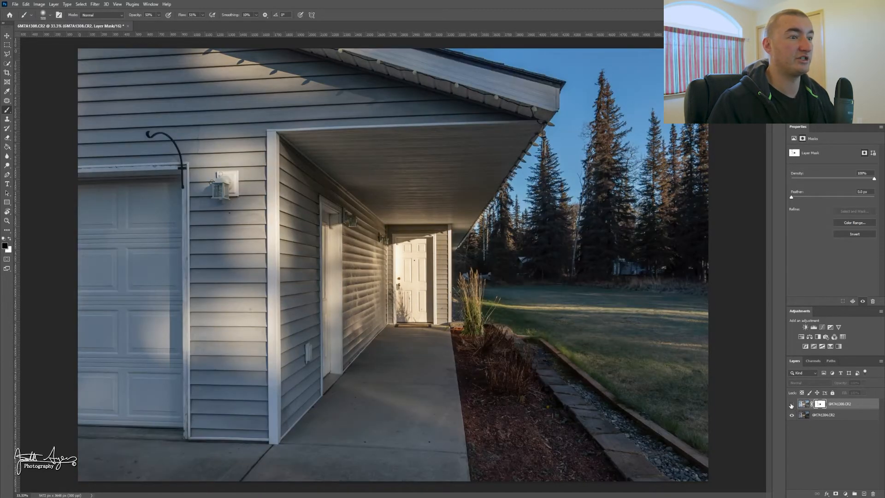
pyautogui.click(791, 404)
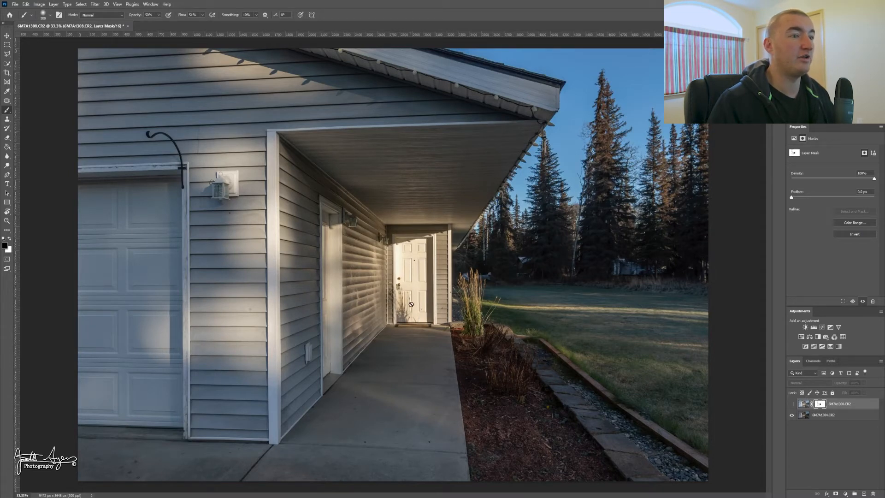
pyautogui.click(791, 404)
# Delete the brighter layer's mask and move the darker exposure layer above it
pyautogui.rightClick(821, 405)
pyautogui.click(830, 423)
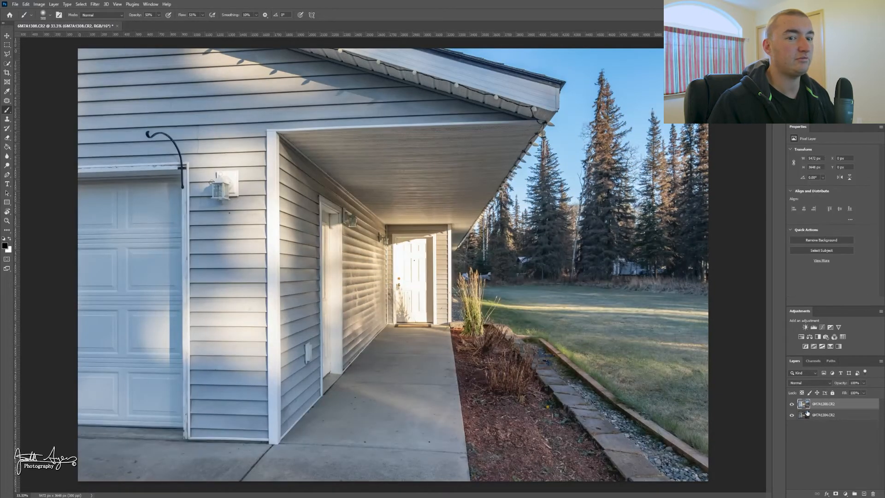
pyautogui.moveTo(822, 418); pyautogui.dragTo(820, 405)
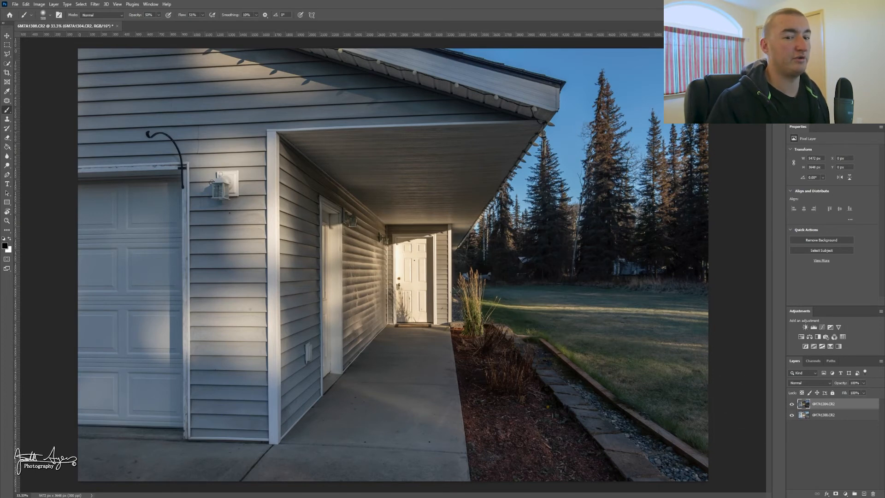
# Add a black layer mask to the darker top layer and paint white over the front door
pyautogui.keyDown('alt'); pyautogui.click(836, 493); pyautogui.keyUp('alt')
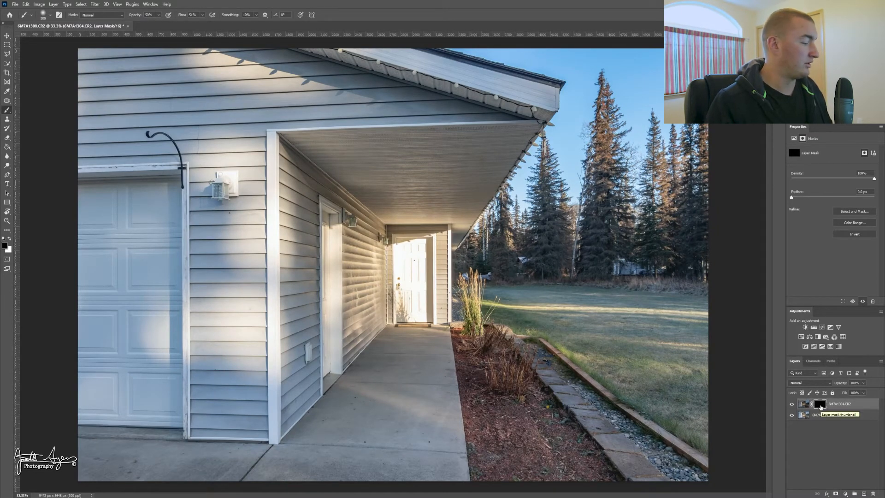
pyautogui.press('x')
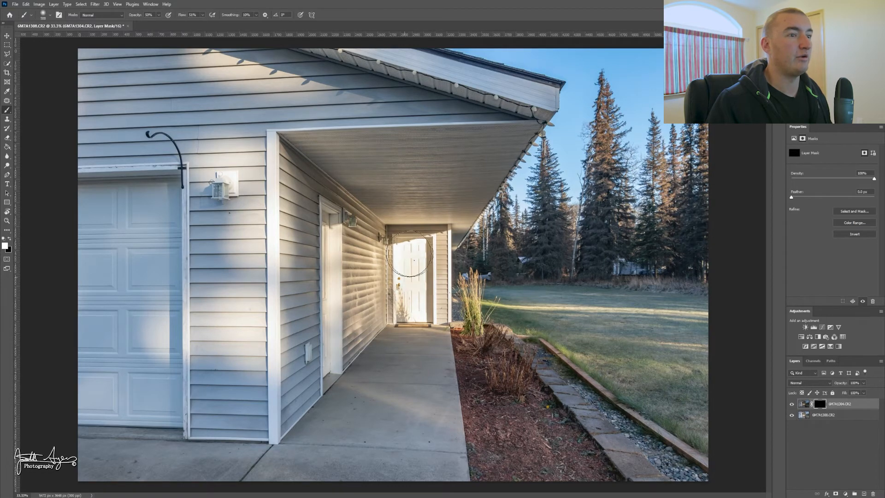
pyautogui.moveTo(413, 259)
pyautogui.mouseDown()
pyautogui.moveTo(414, 307)
pyautogui.moveTo(406, 260)
pyautogui.moveTo(415, 247)
pyautogui.moveTo(408, 258)
pyautogui.moveTo(422, 256)
pyautogui.moveTo(418, 289)
pyautogui.moveTo(410, 248)
pyautogui.moveTo(421, 258)
pyautogui.moveTo(414, 300)
pyautogui.moveTo(414, 280)
pyautogui.mouseUp()
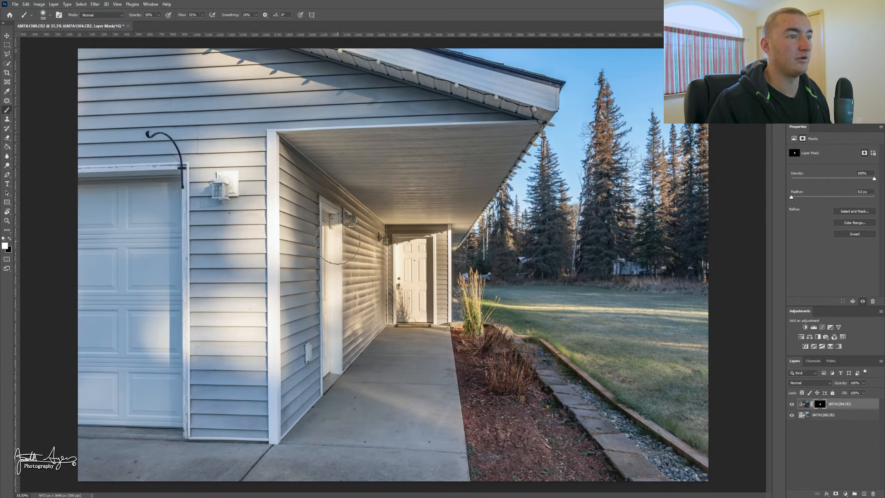
# Paint white on the mask over the side door and sunlit siding, enlarging the brush for the broader areas
pyautogui.moveTo(338, 241); pyautogui.dragTo(332, 344)
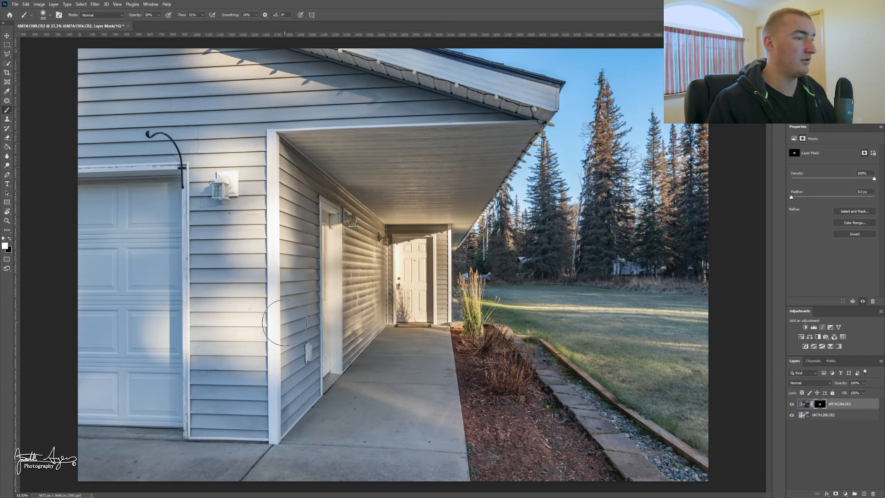
pyautogui.press(']')
pyautogui.press(']')
pyautogui.press(']')
pyautogui.press(']')
pyautogui.press(']')
pyautogui.press(']')
pyautogui.press(']')
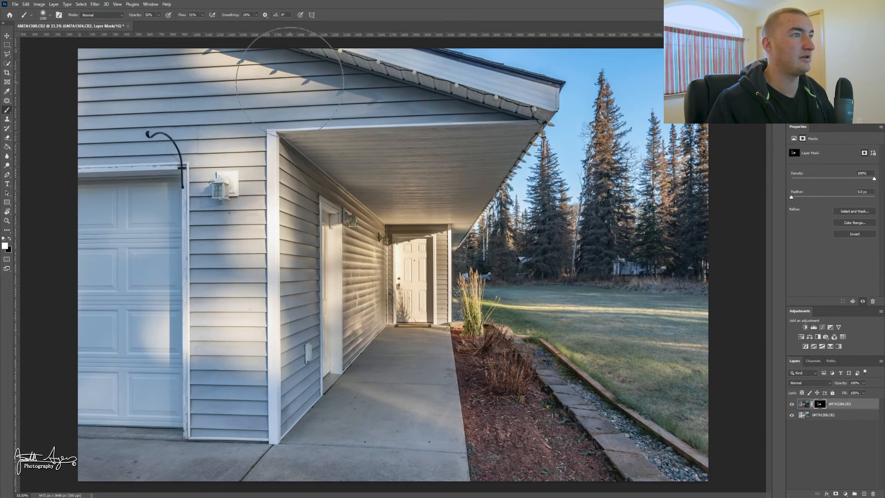
pyautogui.press('[')
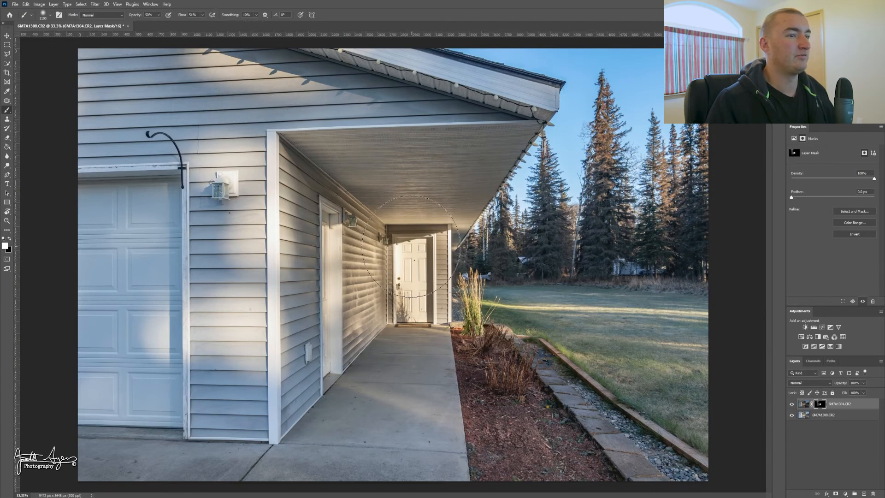
# Set brush opacity and flow to 100% and paint white over the front door and its surroundings with a larger brush
pyautogui.press(']')
pyautogui.press(']')
pyautogui.press(']')
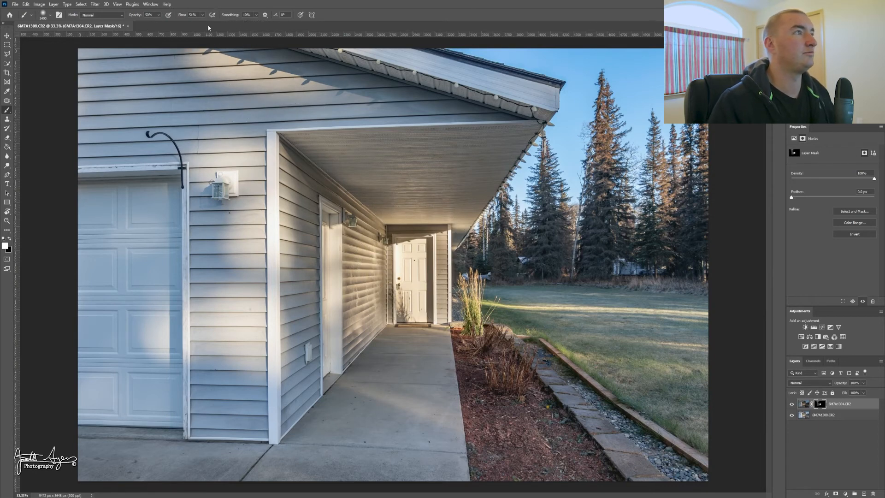
pyautogui.click(203, 15)
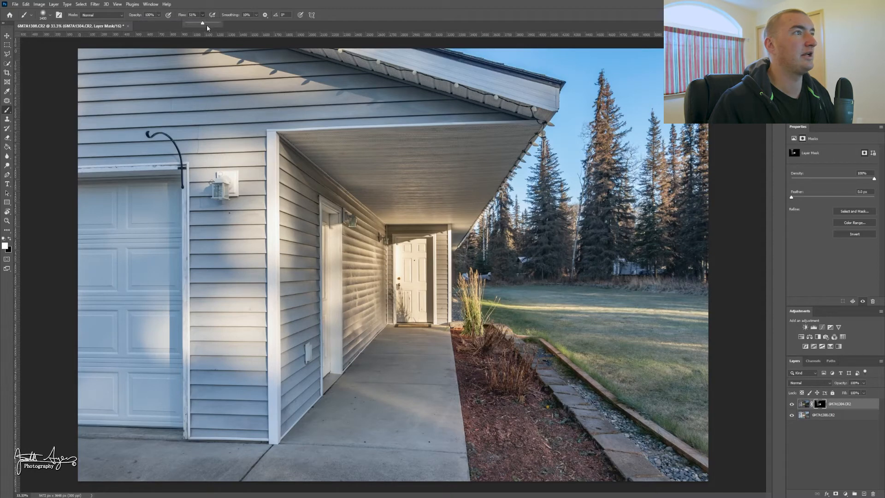
pyautogui.click(219, 24)
pyautogui.moveTo(427, 268)
pyautogui.mouseDown()
pyautogui.moveTo(423, 259)
pyautogui.moveTo(422, 340)
pyautogui.moveTo(428, 265)
pyautogui.moveTo(411, 225)
pyautogui.moveTo(418, 249)
pyautogui.mouseUp()
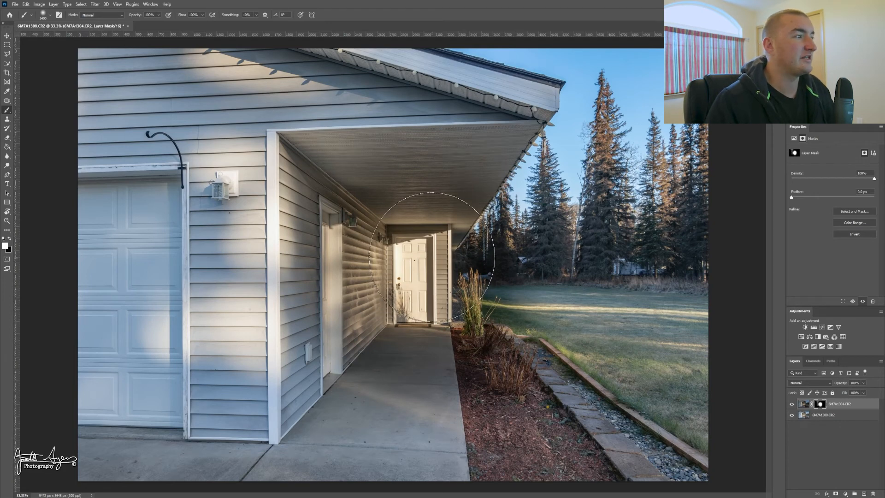
# Paint black with a smaller brush to mask the darker exposure out of the plants, trees and ceiling around the front door
pyautogui.press('x')
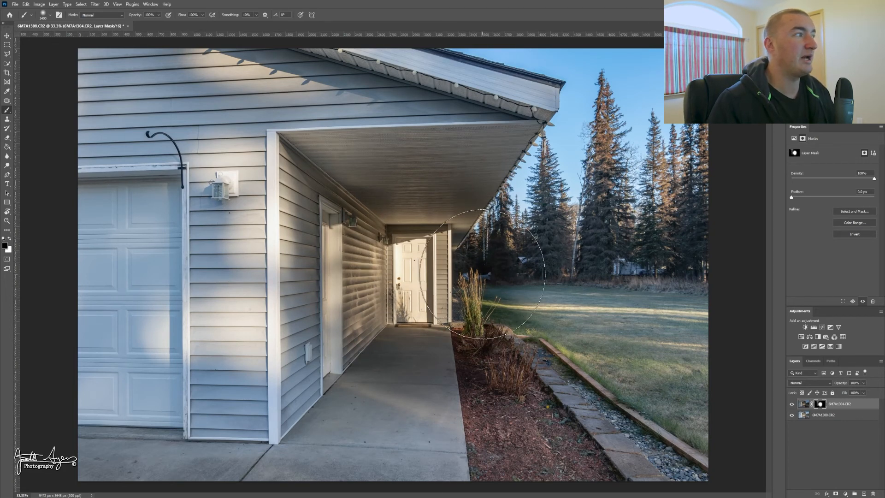
pyautogui.press('[')
pyautogui.press('[')
pyautogui.press('[')
pyautogui.press('[')
pyautogui.press('[')
pyautogui.press('[')
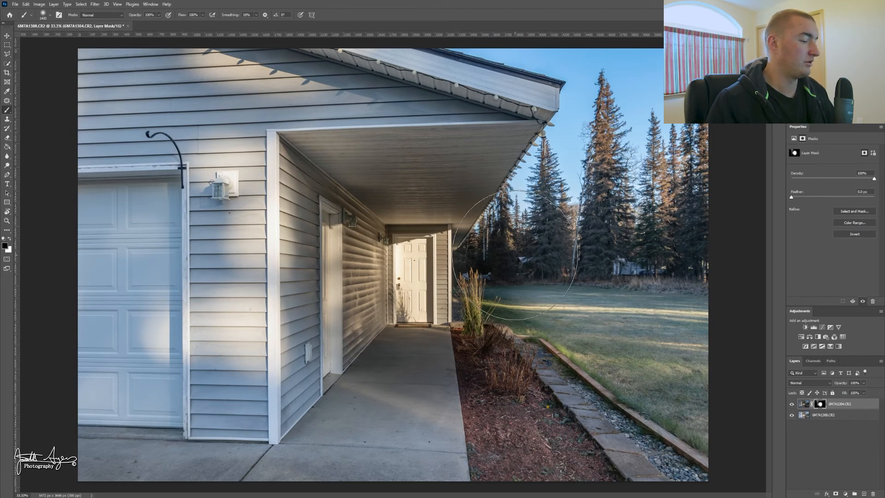
pyautogui.press('[')
pyautogui.press('[')
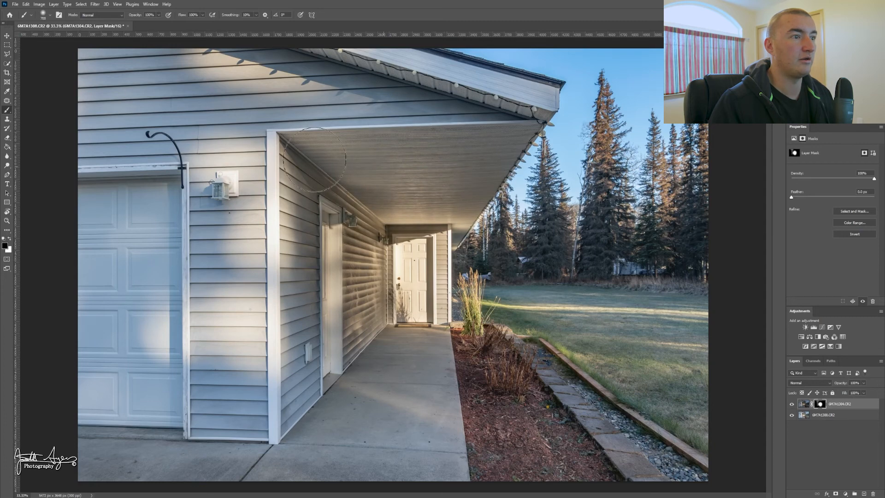
# Clean up the mask in black along the siding beside the front door and the ceiling edge above it
pyautogui.press('[')
pyautogui.moveTo(367, 201)
pyautogui.mouseDown()
pyautogui.moveTo(368, 295)
pyautogui.moveTo(357, 341)
pyautogui.moveTo(353, 249)
pyautogui.moveTo(363, 357)
pyautogui.moveTo(366, 264)
pyautogui.mouseUp()
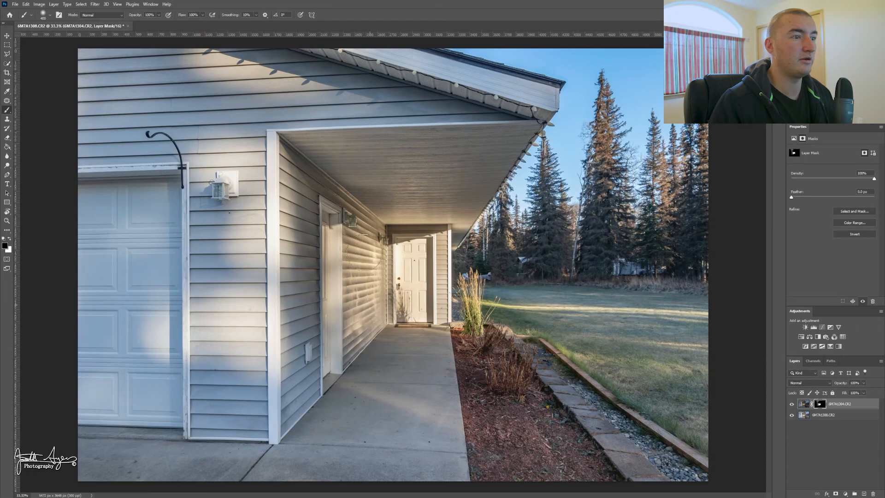
pyautogui.moveTo(360, 221)
pyautogui.mouseDown()
pyautogui.moveTo(380, 265)
pyautogui.moveTo(373, 336)
pyautogui.mouseUp()
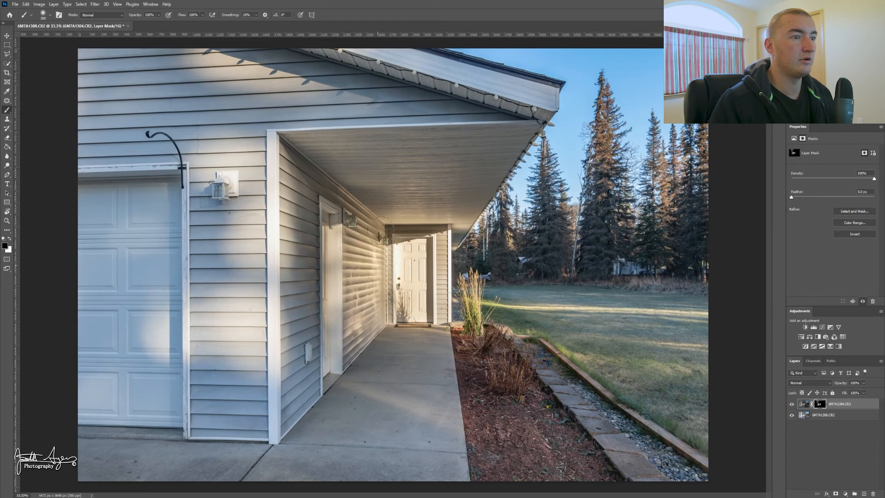
pyautogui.moveTo(399, 219)
pyautogui.mouseDown()
pyautogui.moveTo(404, 229)
pyautogui.moveTo(395, 219)
pyautogui.mouseUp()
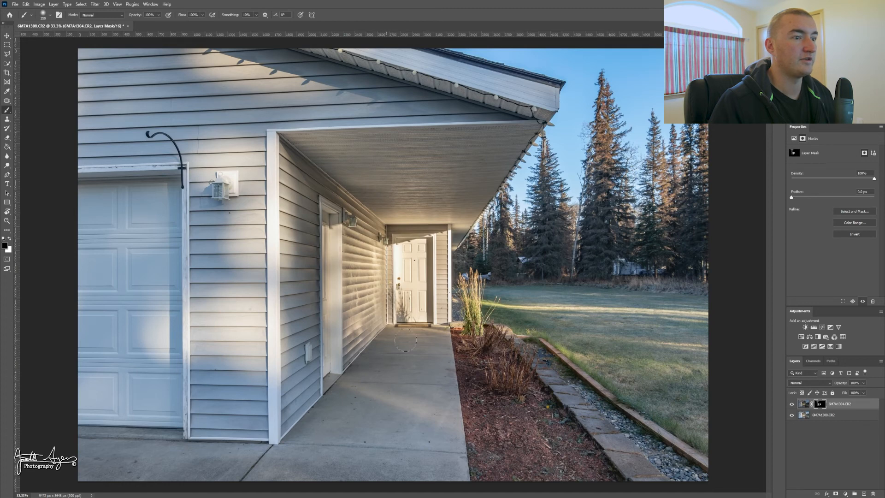
# Try painting white along the base of the tree line, and mask the darkened strip back out with black
pyautogui.press('x')
pyautogui.press('[')
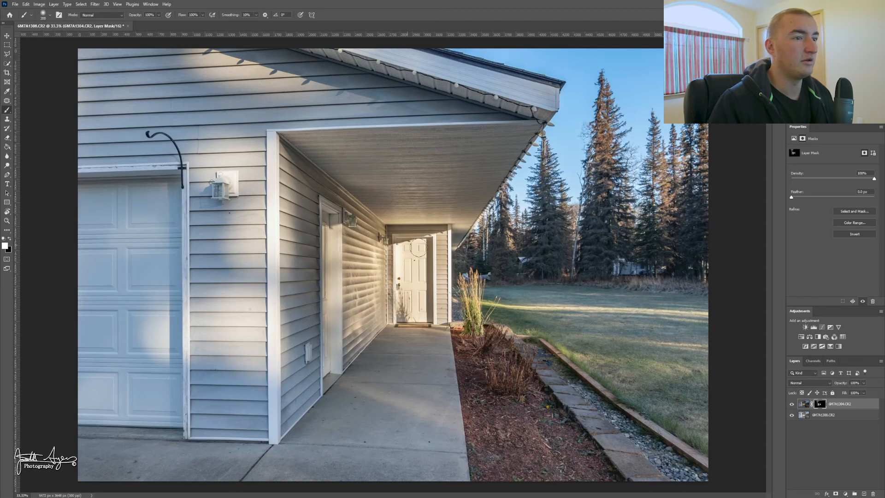
pyautogui.moveTo(565, 261)
pyautogui.mouseDown()
pyautogui.moveTo(584, 254)
pyautogui.moveTo(612, 275)
pyautogui.moveTo(671, 261)
pyautogui.mouseUp()
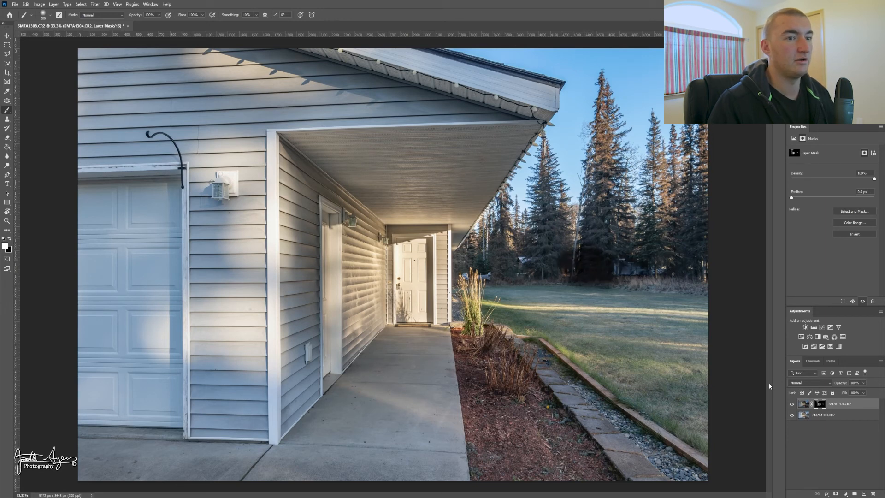
pyautogui.moveTo(621, 264)
pyautogui.mouseDown()
pyautogui.moveTo(621, 290)
pyautogui.moveTo(576, 287)
pyautogui.moveTo(626, 278)
pyautogui.moveTo(634, 256)
pyautogui.moveTo(585, 252)
pyautogui.mouseUp()
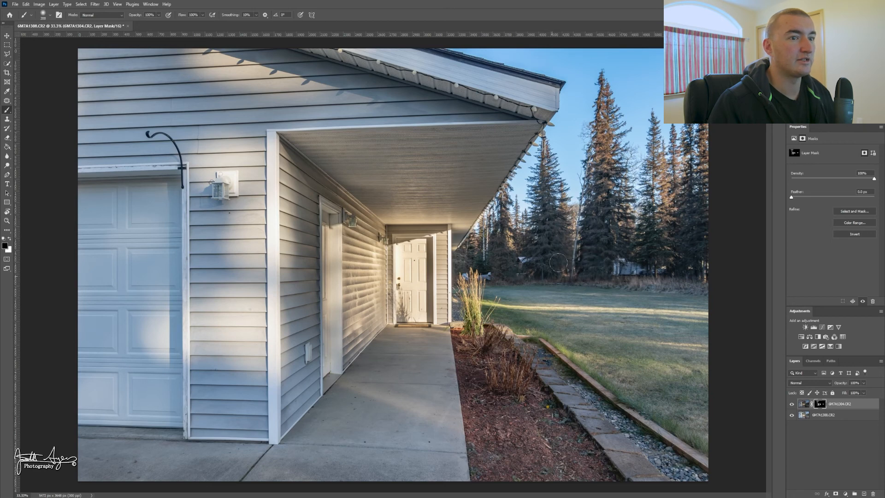